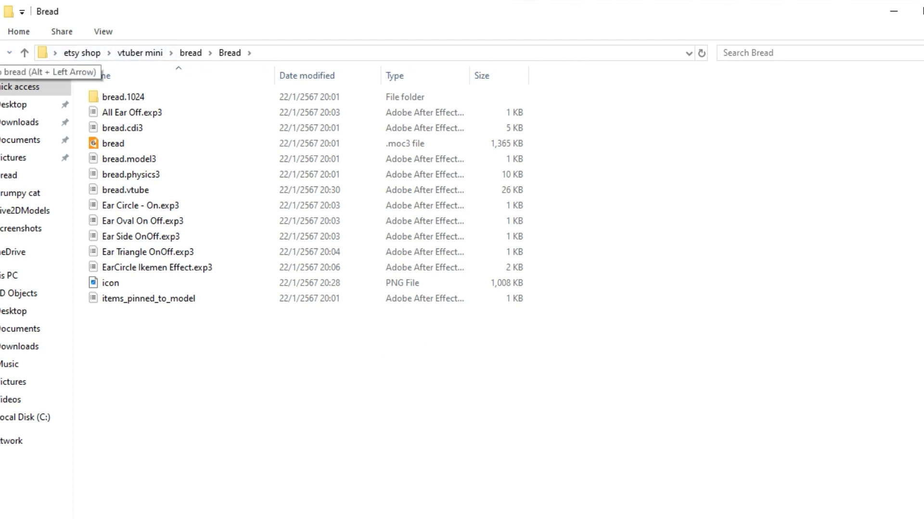
Return to the parent bread folder and copy the Bread model folder
click(1, 53)
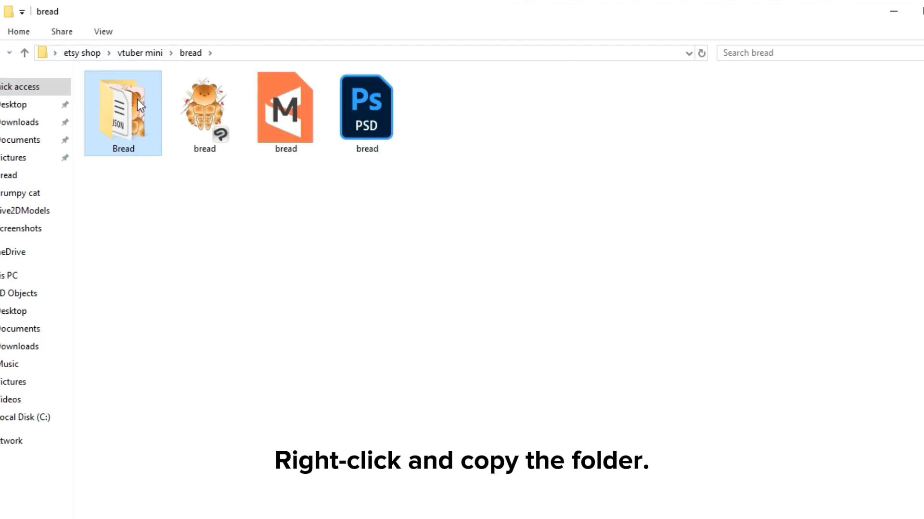
right_click(137, 99)
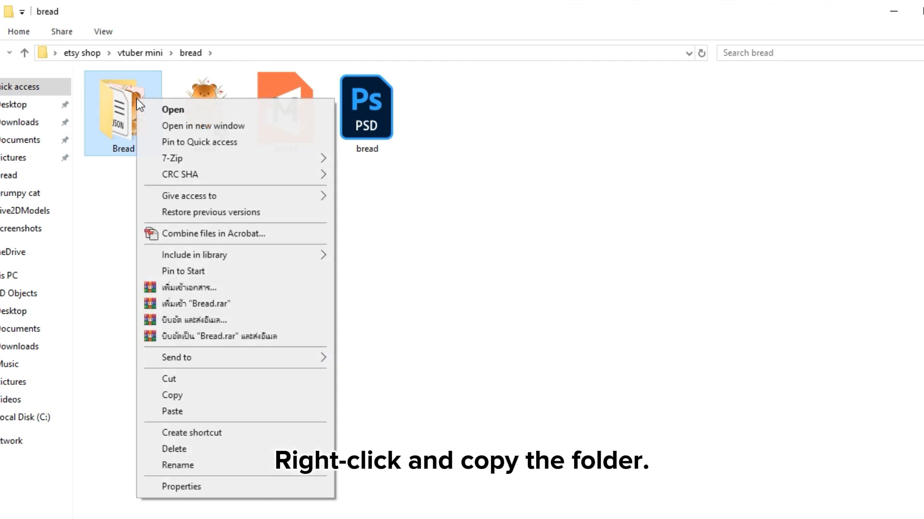
click(207, 394)
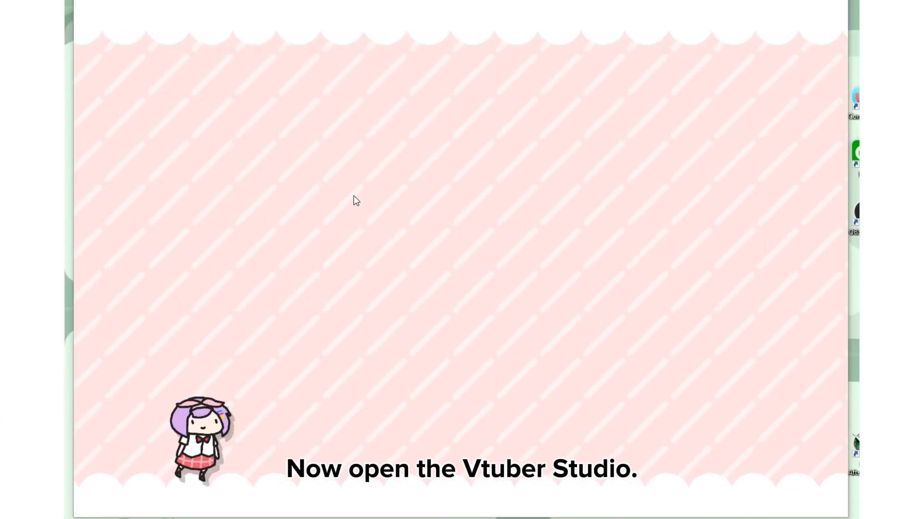
Switch to VTube Studio and open its Live2DModels folder through the option to import your own model
double_click(380, 171)
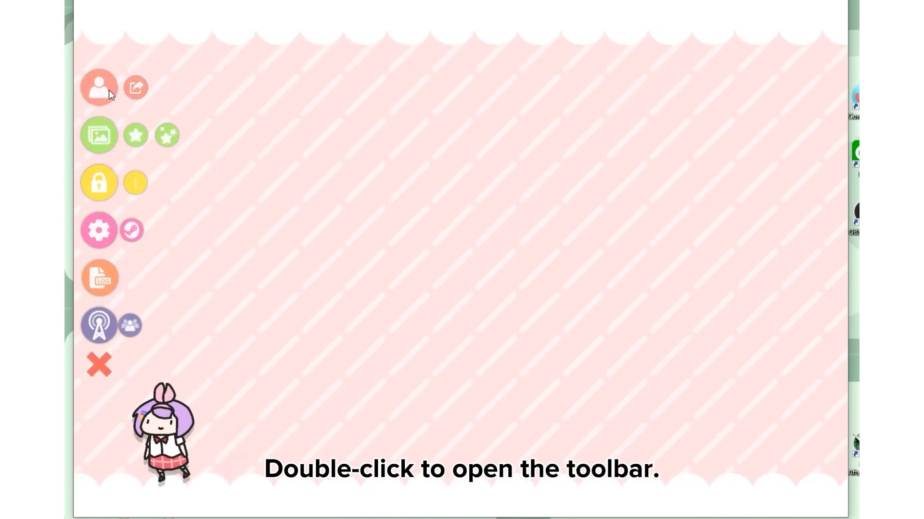
click(99, 87)
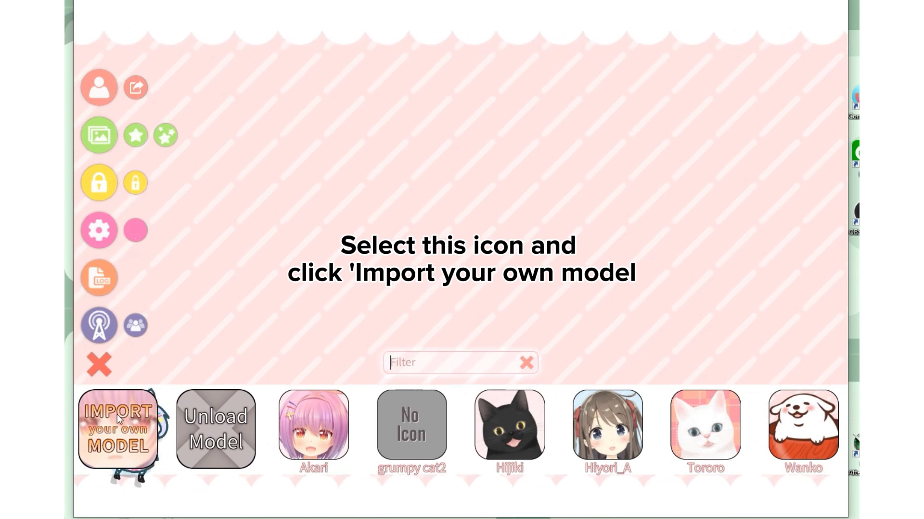
click(121, 426)
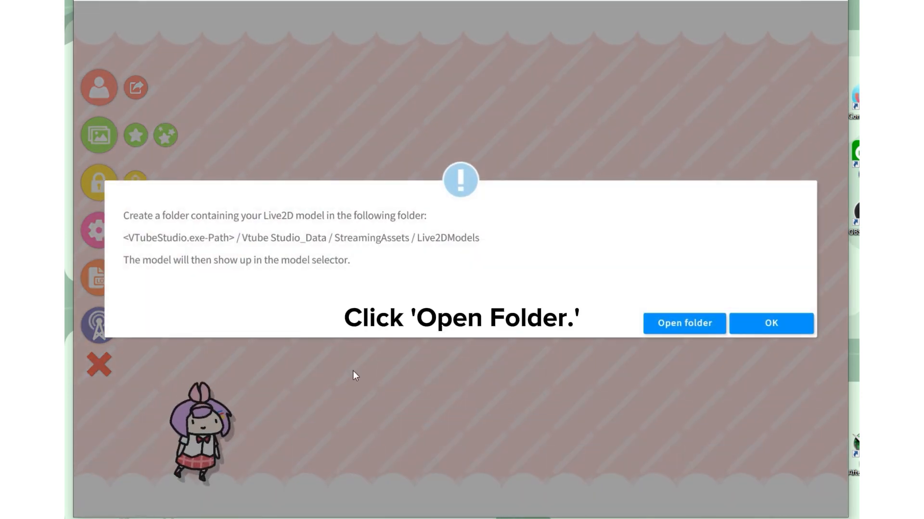
click(672, 328)
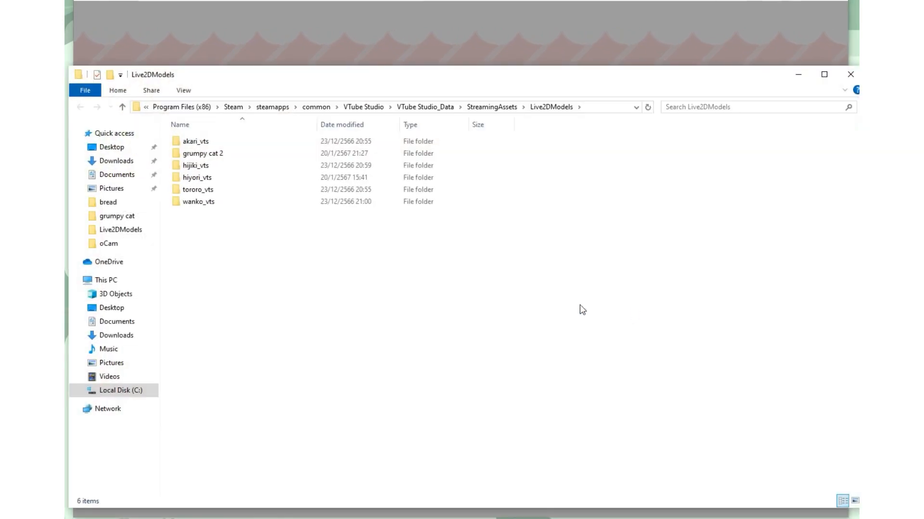
Paste the copied Bread folder into Live2DModels, check that its model files are inside, and finish the import
right_click(278, 245)
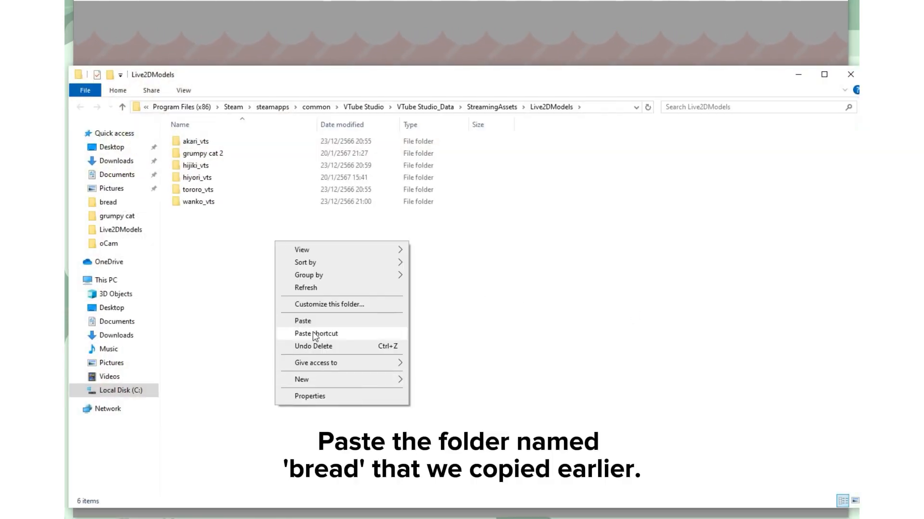
click(344, 325)
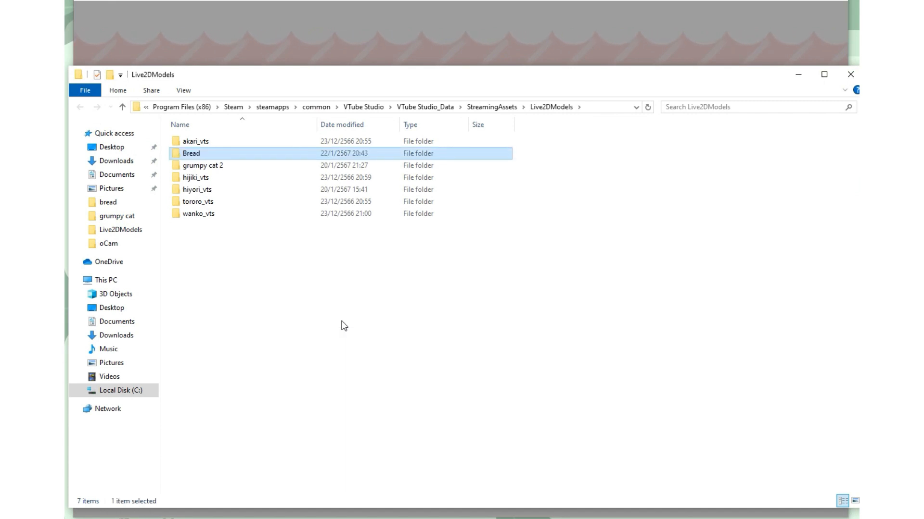
double_click(227, 154)
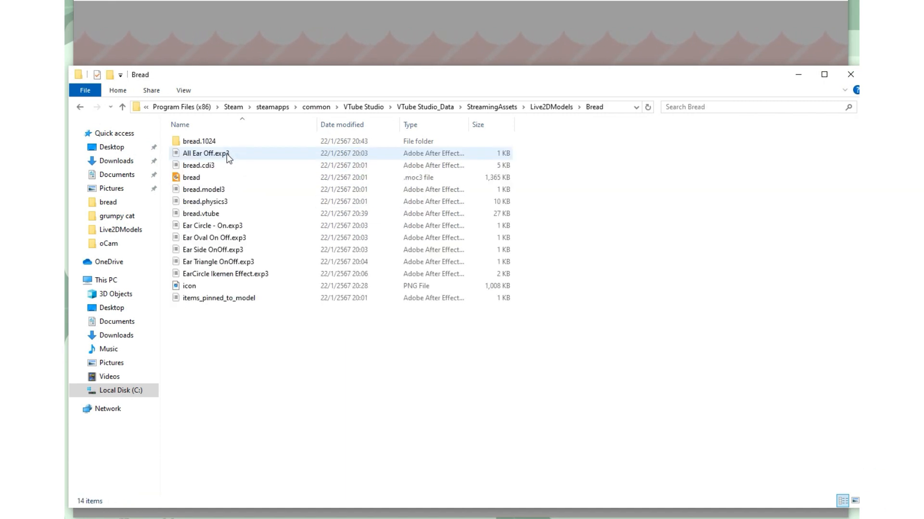
click(81, 107)
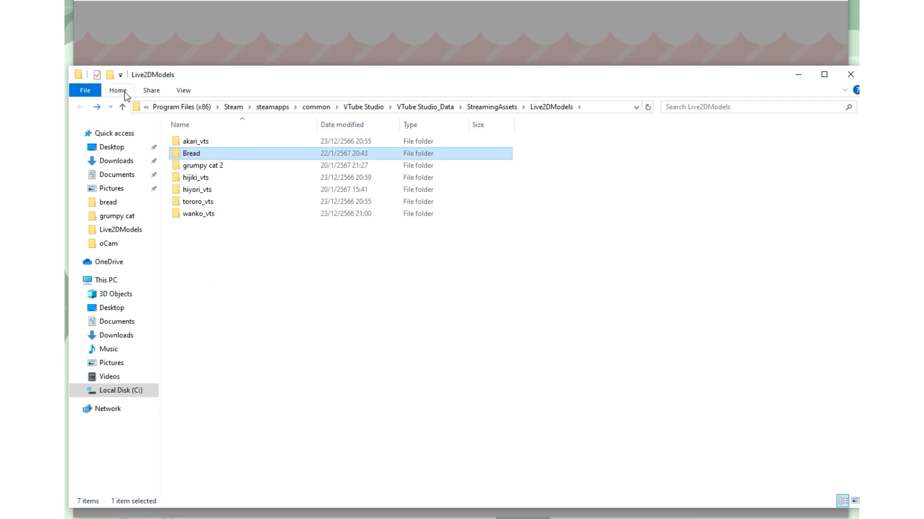
click(850, 75)
click(777, 319)
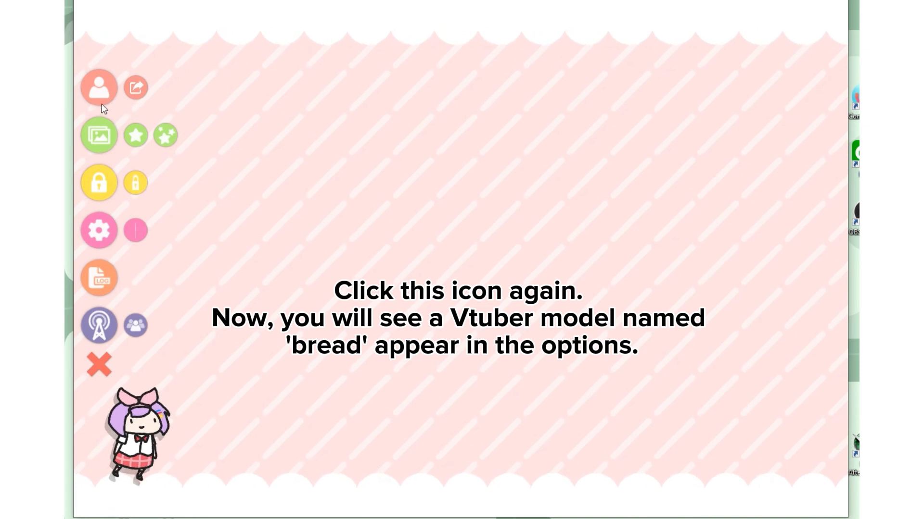
Load the bread model and open its hotkey and expression settings
click(105, 89)
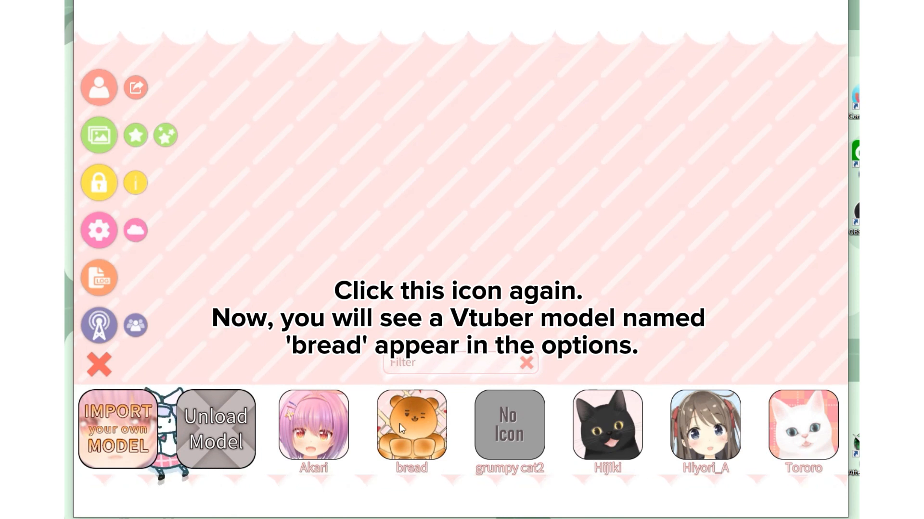
click(415, 425)
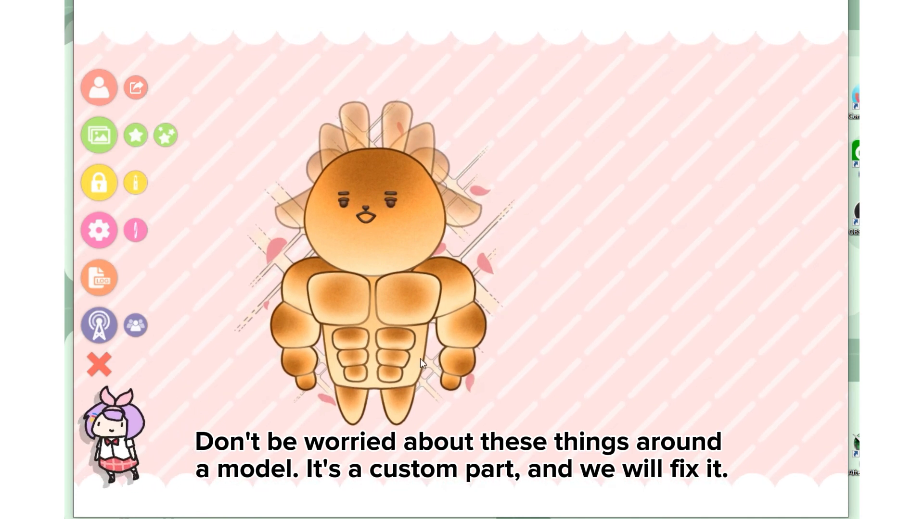
click(108, 229)
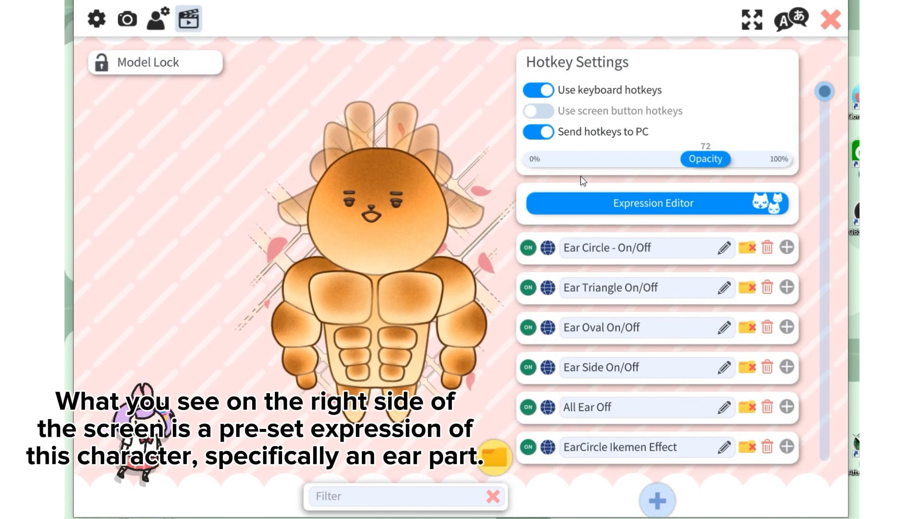
scroll(620, 254, down, 2)
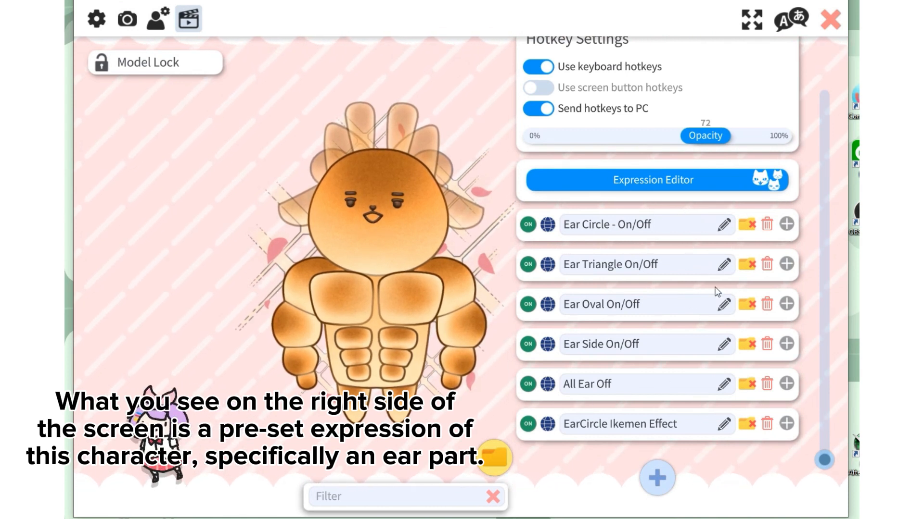
Review the settings of the Ear Circle - On/Off hotkey and try out its expression on the model
click(786, 224)
scroll(747, 291, down, 1)
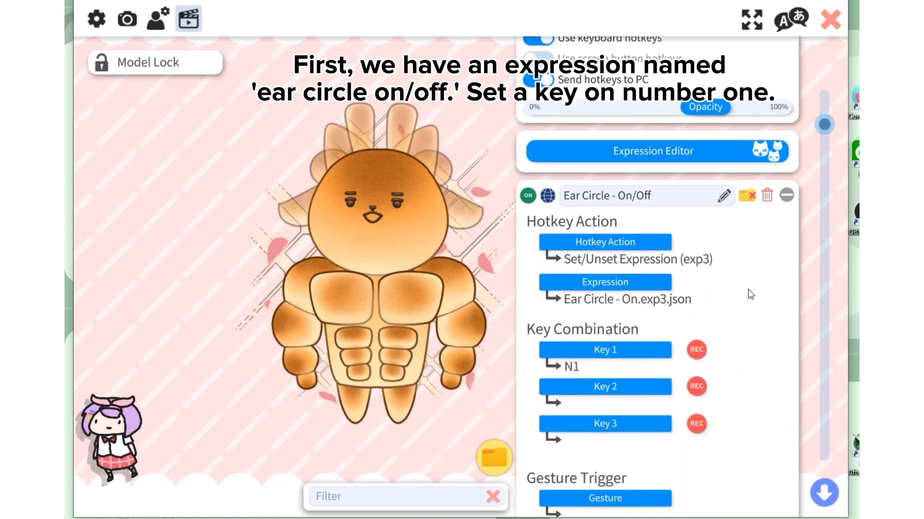
scroll(747, 291, down, 1)
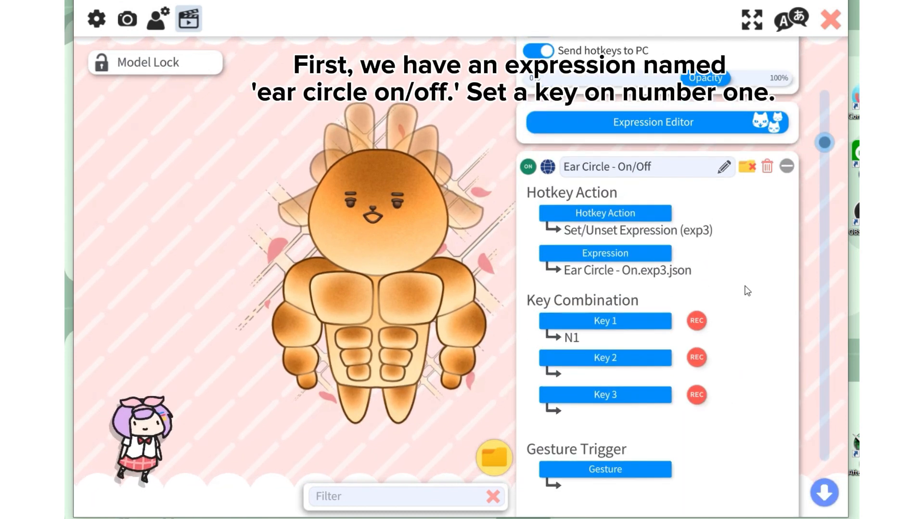
scroll(746, 291, up, 1)
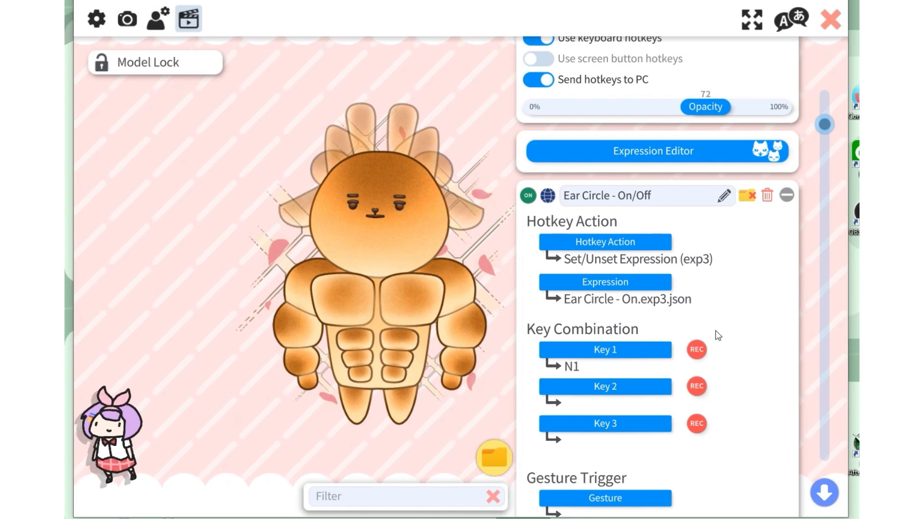
click(787, 195)
Review the settings of the Ear Triangle On/Off hotkey and trigger its expression on the model
click(786, 264)
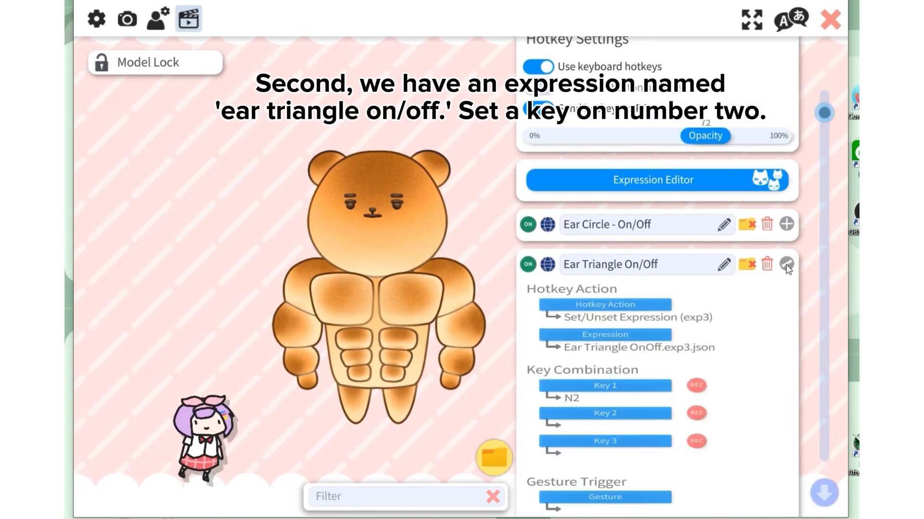
scroll(740, 319, down, 2)
key(2)
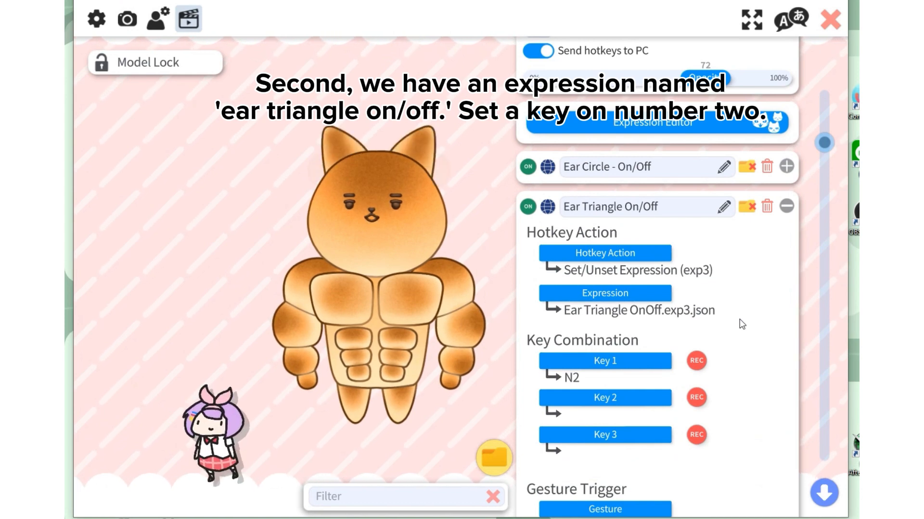
click(785, 207)
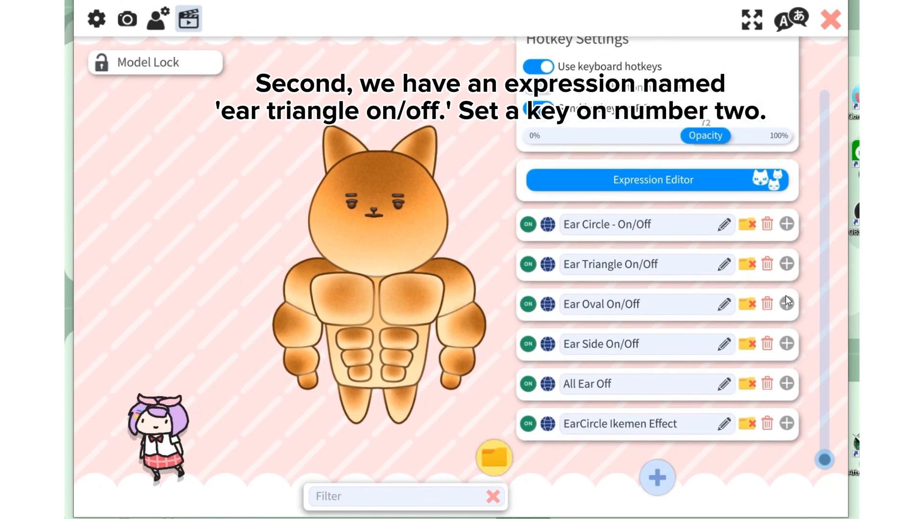
Review the settings of the Ear Oval On/Off hotkey and try out its expression on the model
click(786, 302)
scroll(717, 340, down, 3)
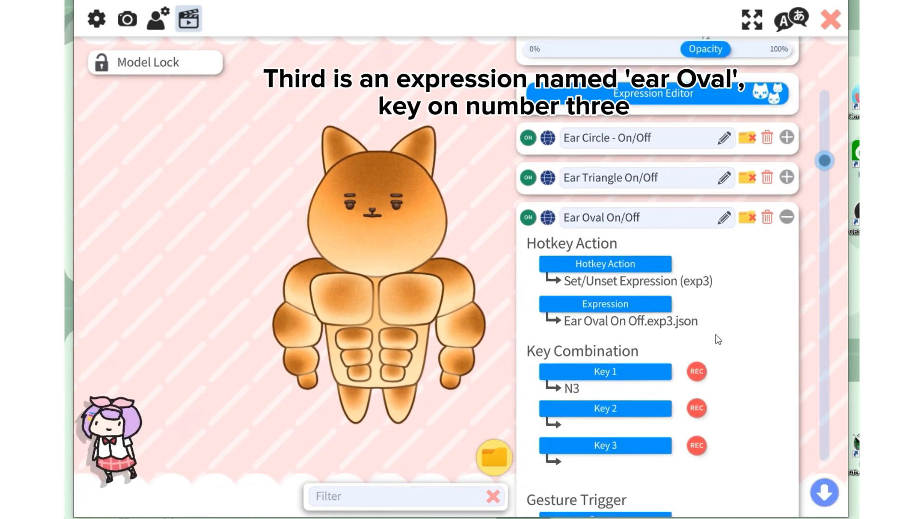
click(787, 218)
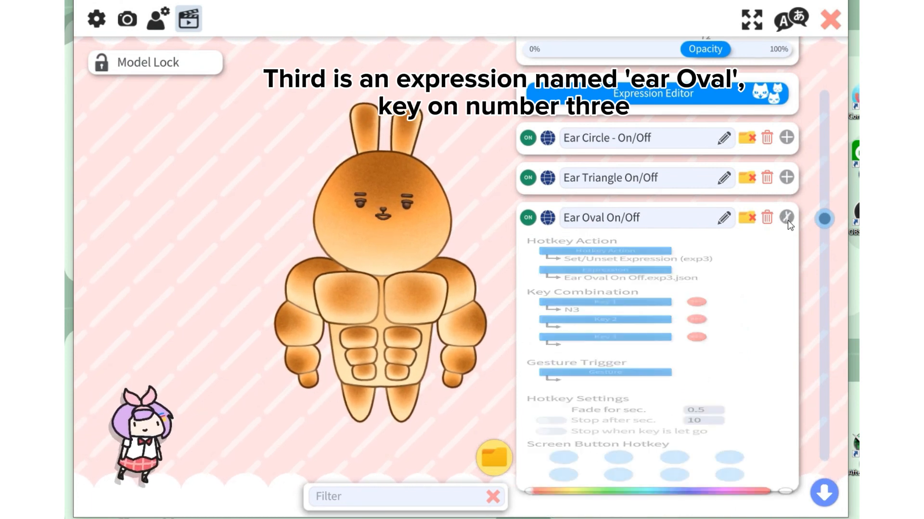
Review the settings of the Ear Side On/Off hotkey and trigger its expression on the model
click(786, 343)
scroll(674, 351, down, 3)
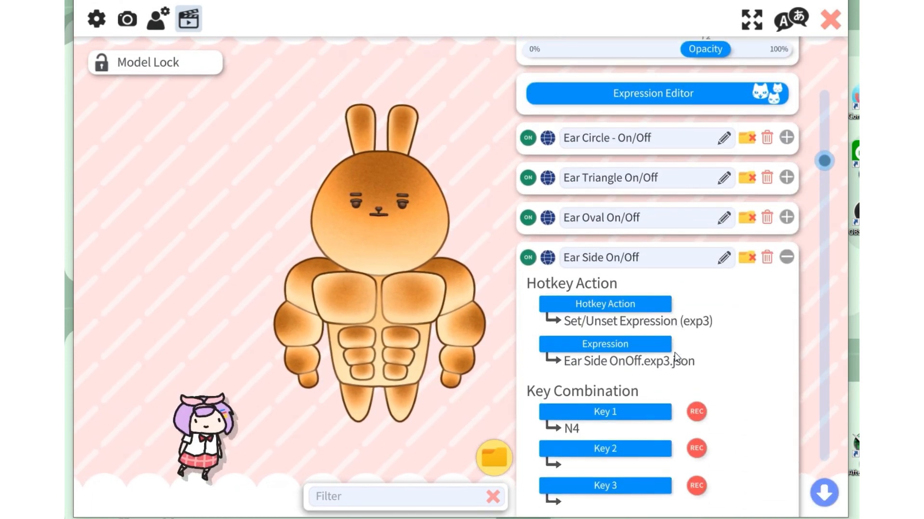
key(4)
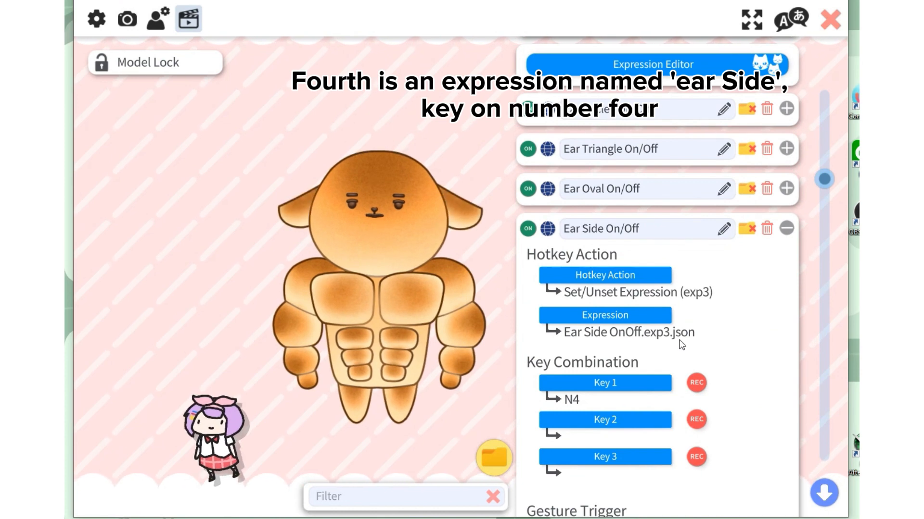
click(788, 228)
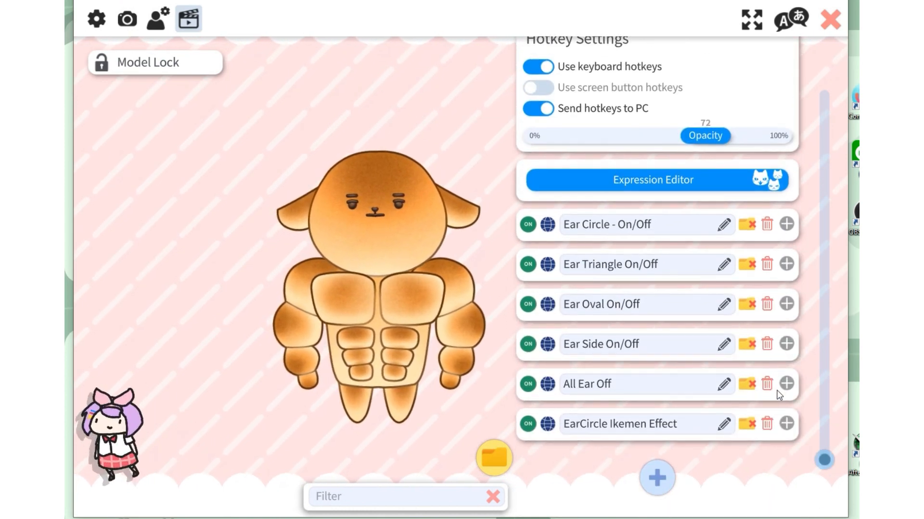
Review the settings of the All Ear Off hotkey and try out its expression on the model
click(785, 384)
scroll(655, 430, down, 2)
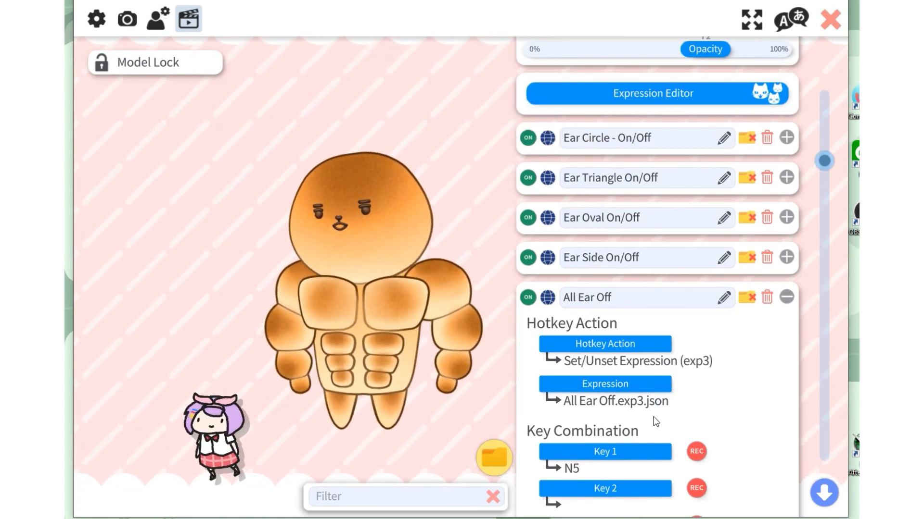
click(786, 297)
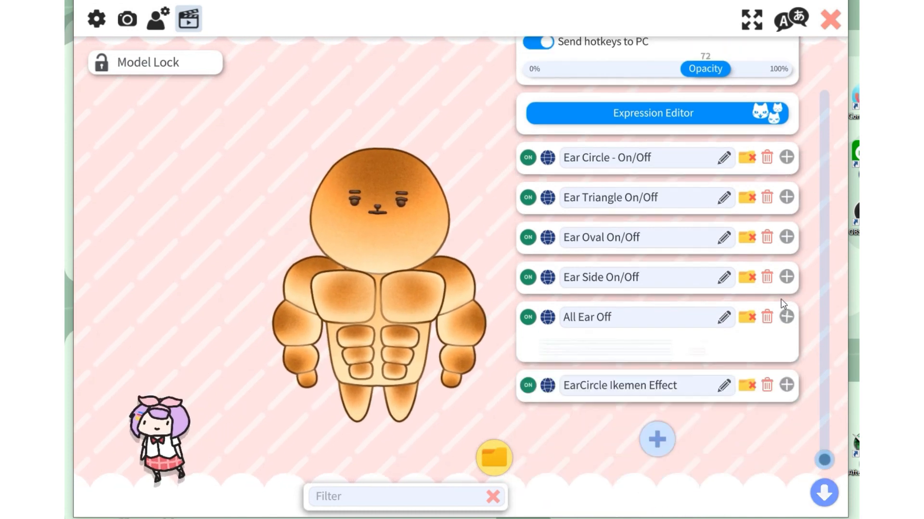
Review the EarCircle Ikemen Effect hotkey's settings and turn on its expression for the model
click(786, 424)
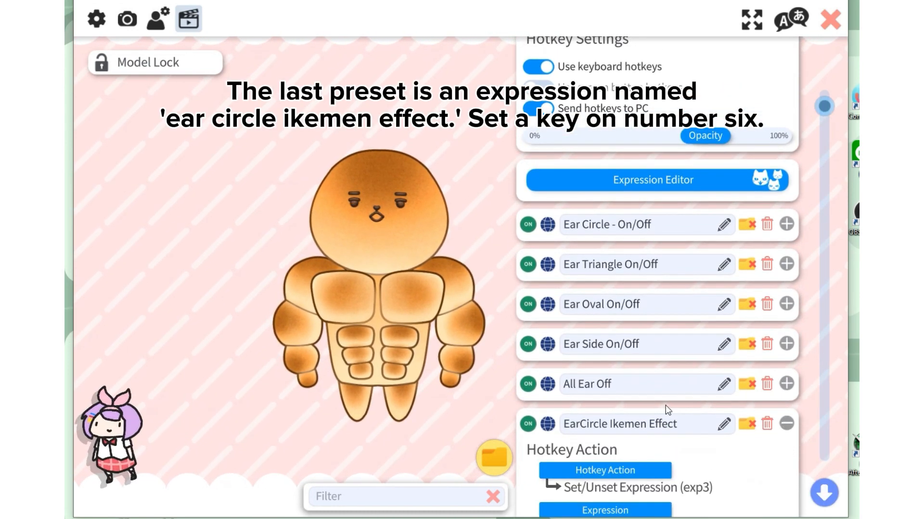
scroll(666, 405, down, 3)
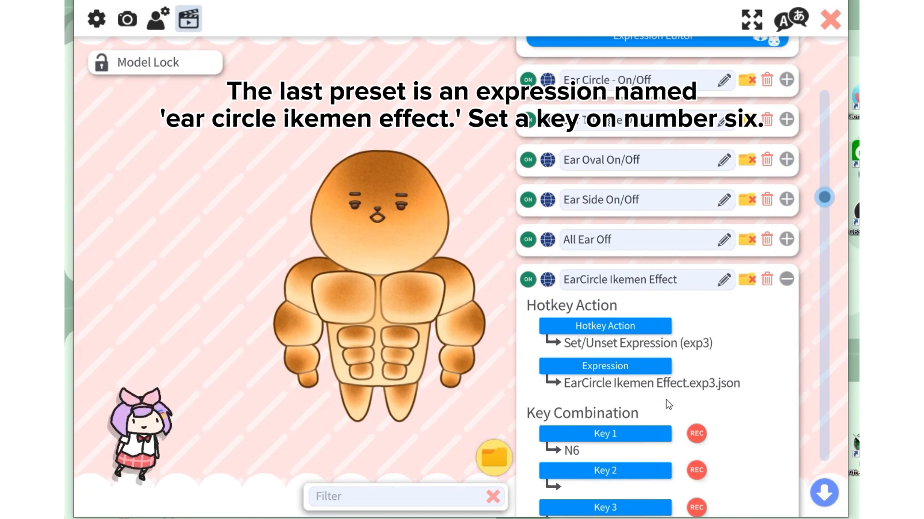
key(KP_6)
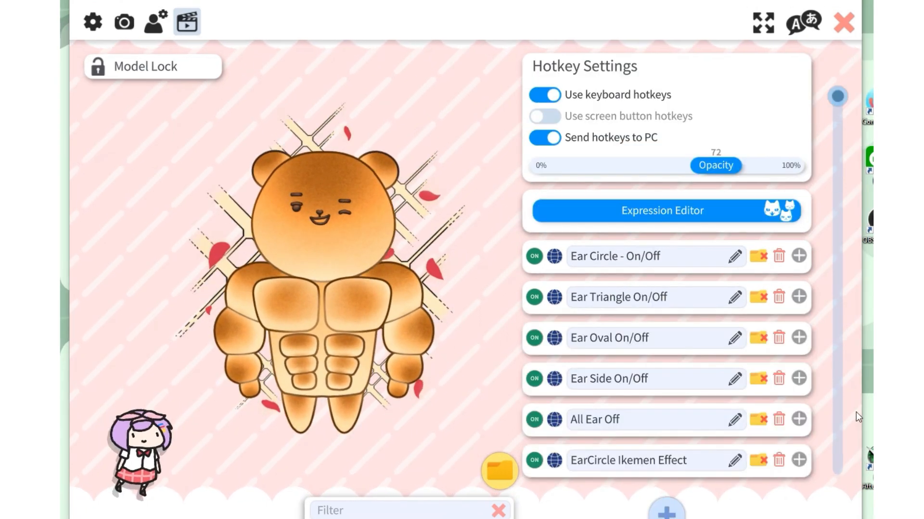
Review the EarCircle Ikemen Effect hotkey's settings and browse the keys available for Key 1 without changing it
click(794, 461)
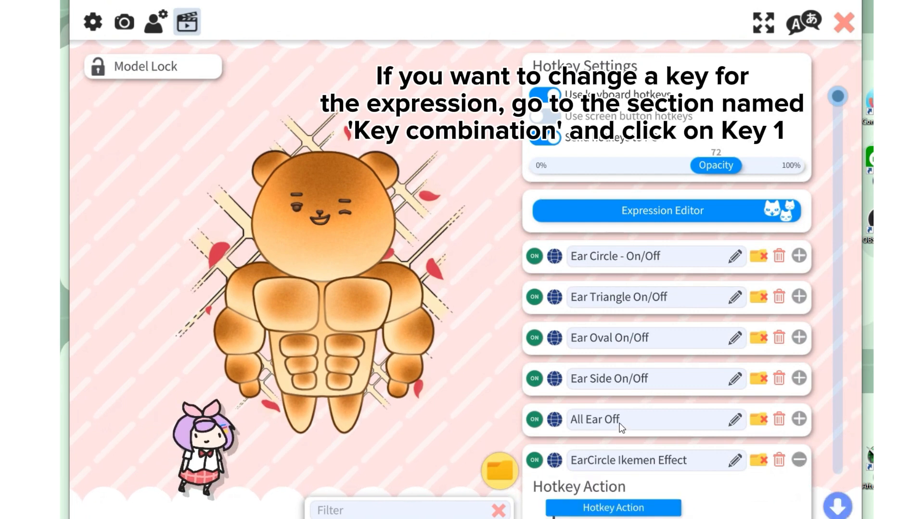
scroll(620, 425, down, 3)
scroll(630, 406, down, 3)
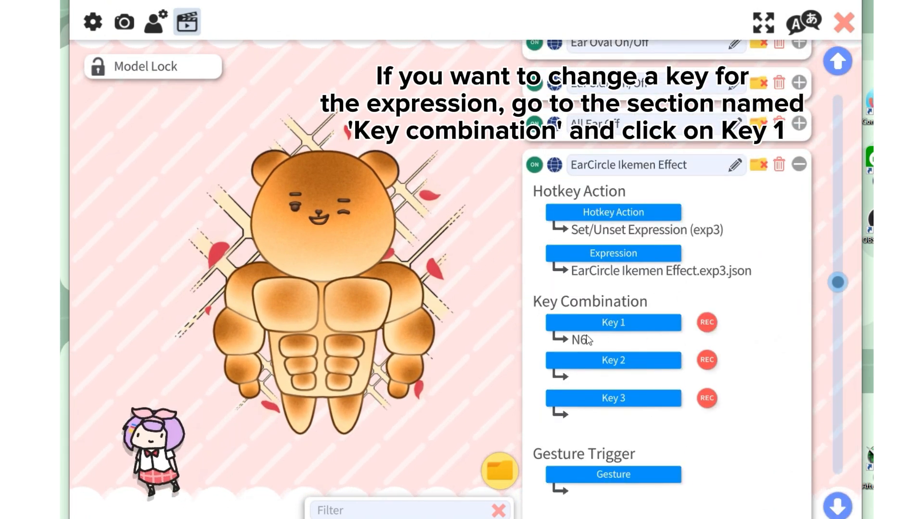
click(643, 328)
scroll(471, 228, down, 6)
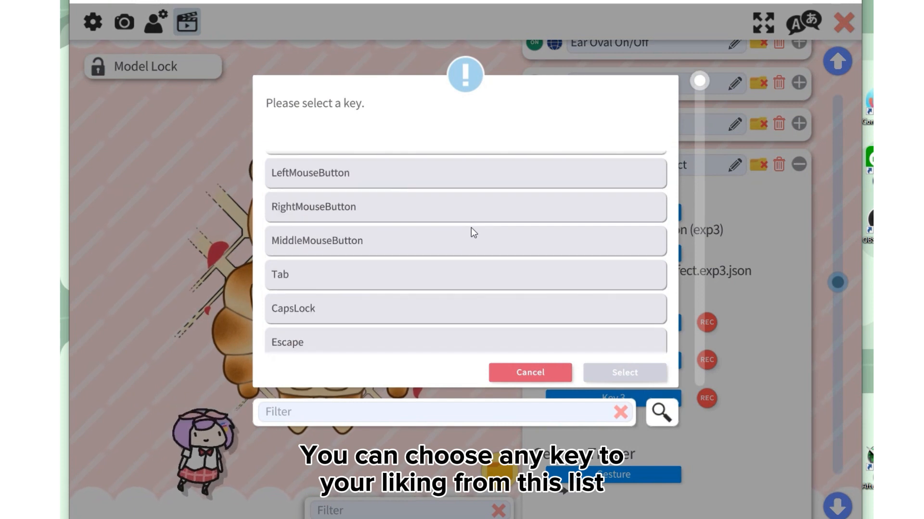
scroll(471, 228, down, 8)
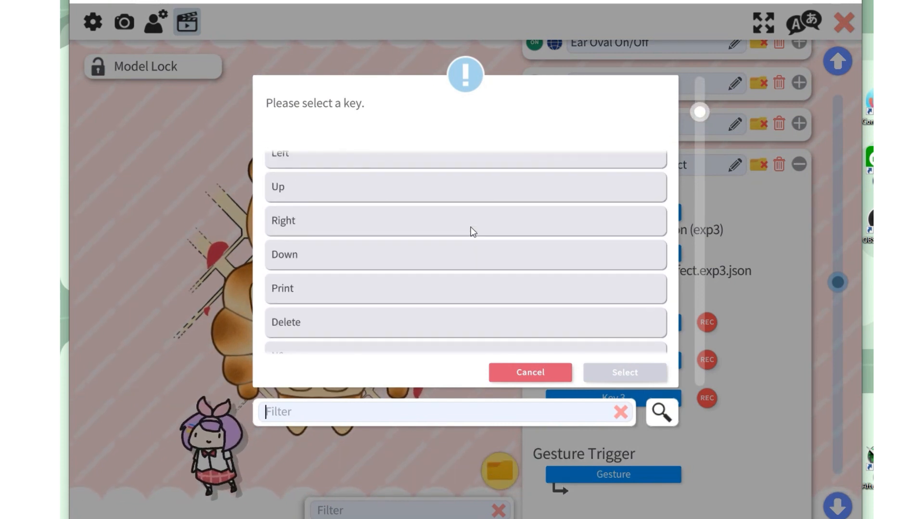
scroll(470, 227, down, 8)
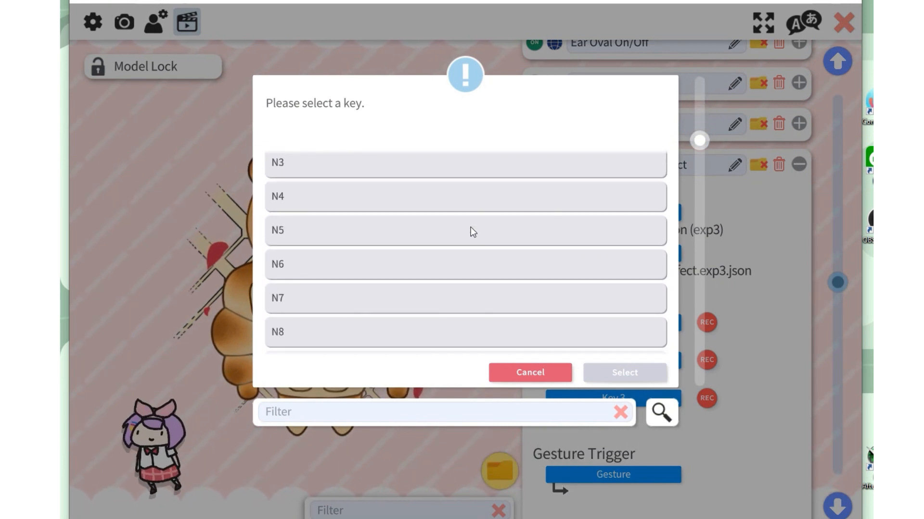
click(538, 373)
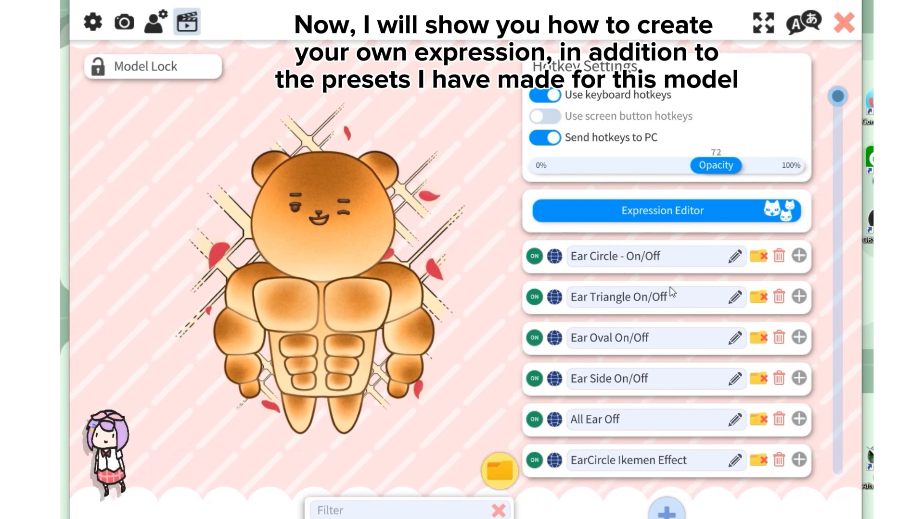
Start creating a new expression in the Expression Editor
click(668, 211)
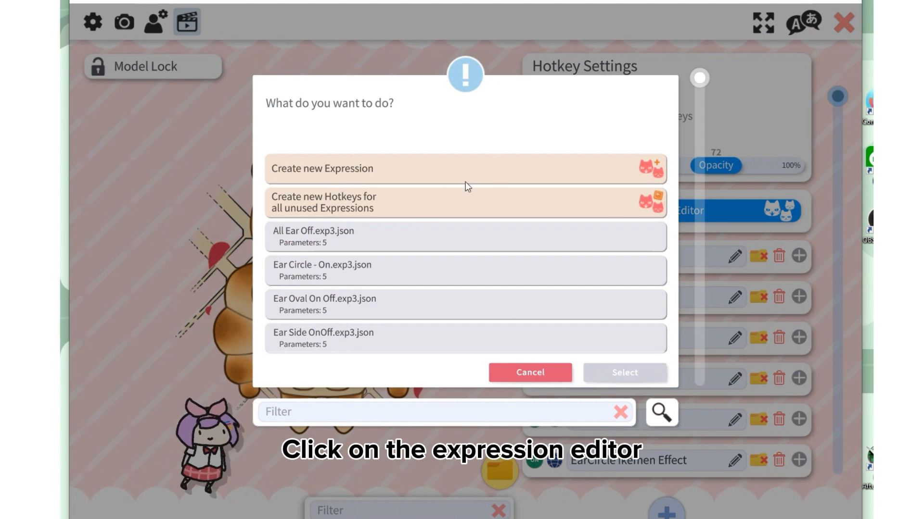
click(389, 169)
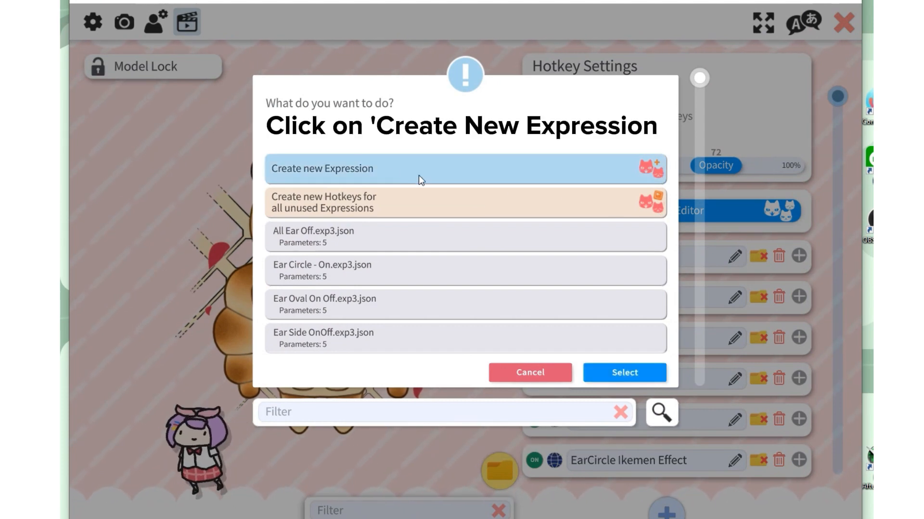
click(655, 373)
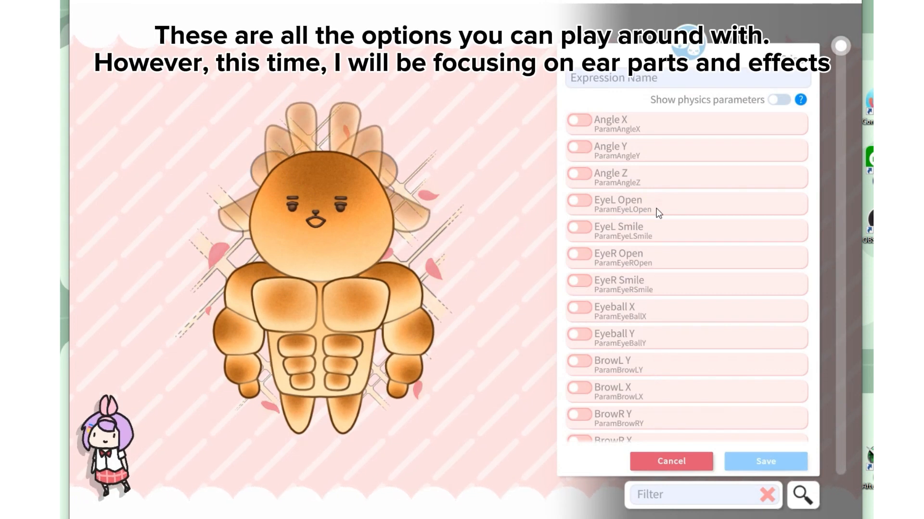
Include the EarCircle, EarTriangle, EarOval, EarSide and Ikemen effect parameters in the new expression
scroll(656, 209, down, 5)
scroll(656, 209, down, 6)
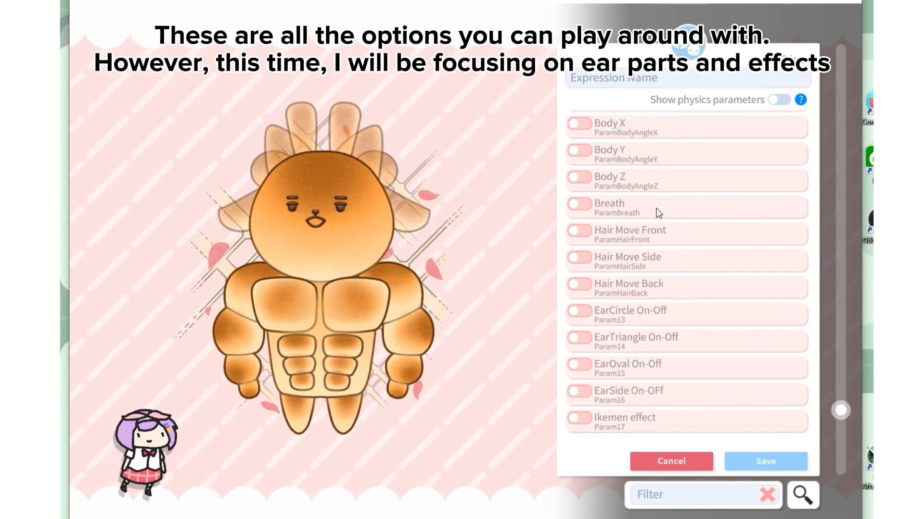
scroll(644, 239, up, 1)
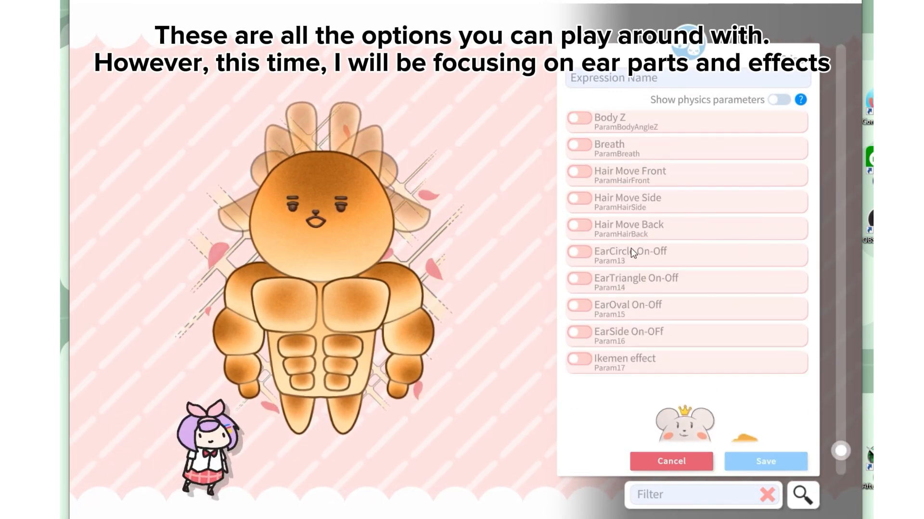
click(585, 253)
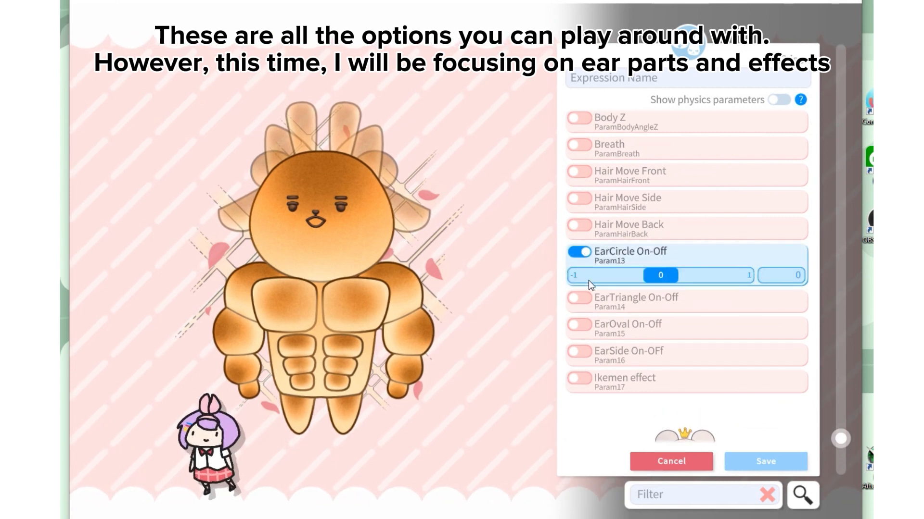
click(585, 299)
scroll(586, 298, down, 2)
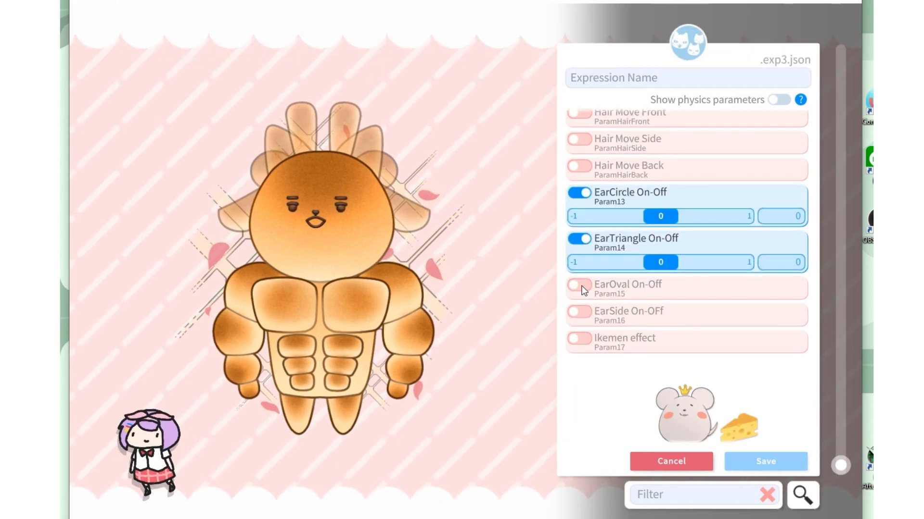
click(585, 285)
click(583, 330)
click(585, 376)
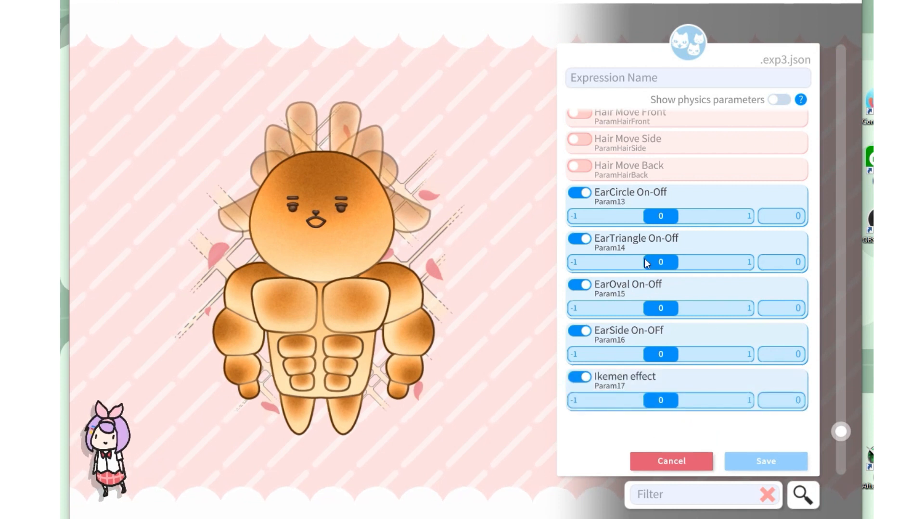
Try the value 1 for the EarCircle, EarTriangle, EarSide and Ikemen effect parameters
drag(658, 217, 744, 214)
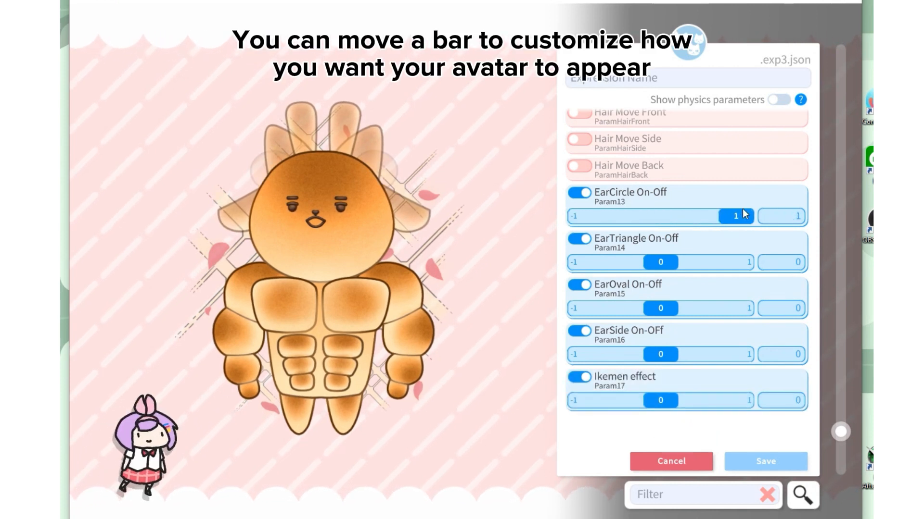
drag(674, 262, 755, 264)
drag(673, 354, 777, 362)
drag(677, 399, 755, 398)
Set the EarCircle and EarSide parameters to -1, and EarTriangle, EarOval and Ikemen effect to 1
drag(736, 213, 575, 213)
drag(734, 258, 575, 259)
drag(735, 305, 575, 305)
drag(735, 351, 575, 352)
drag(735, 397, 575, 397)
drag(586, 258, 780, 261)
drag(586, 305, 770, 306)
drag(586, 397, 774, 398)
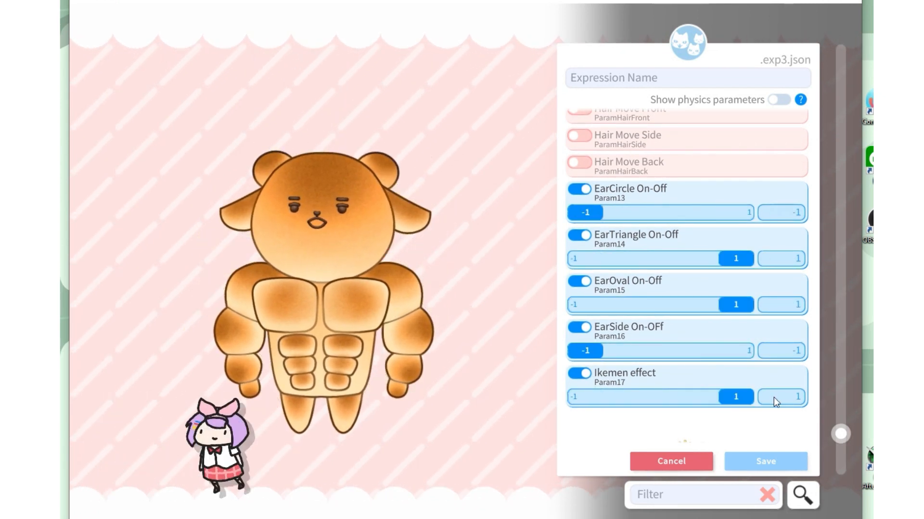
Name the new expression "Ear Ponytail OnOff" and save it
scroll(647, 330, up, 10)
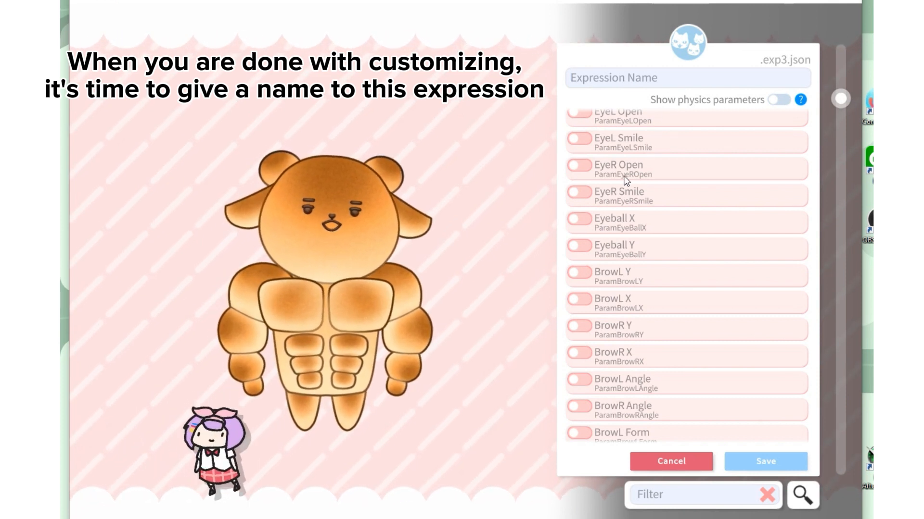
click(599, 76)
text(Ear Ponytail OnOff)
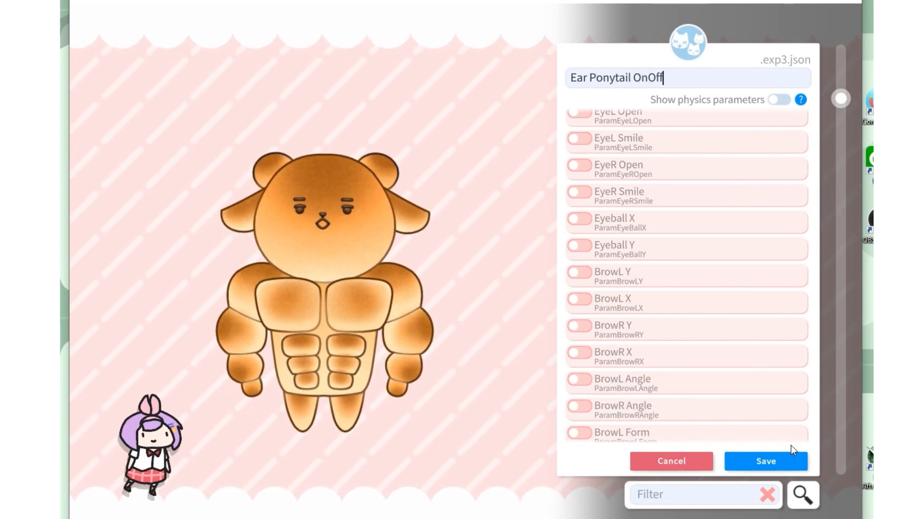
click(768, 461)
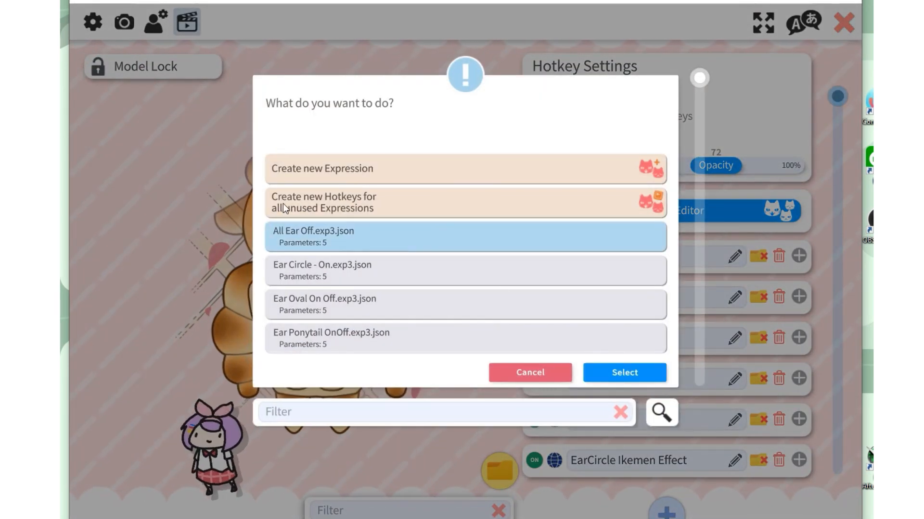
Create new hotkeys for all unused expressions, accepting the one for Ear Ponytail OnOff.exp3.json
click(400, 202)
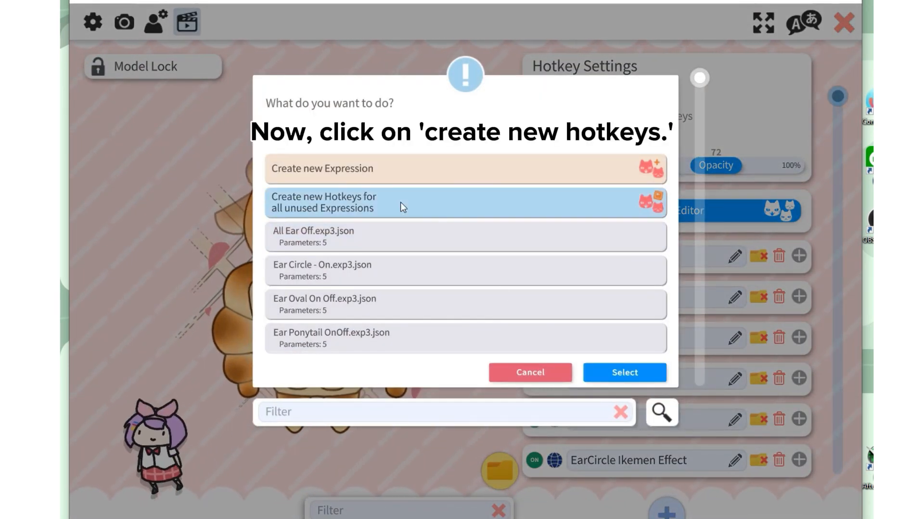
click(607, 371)
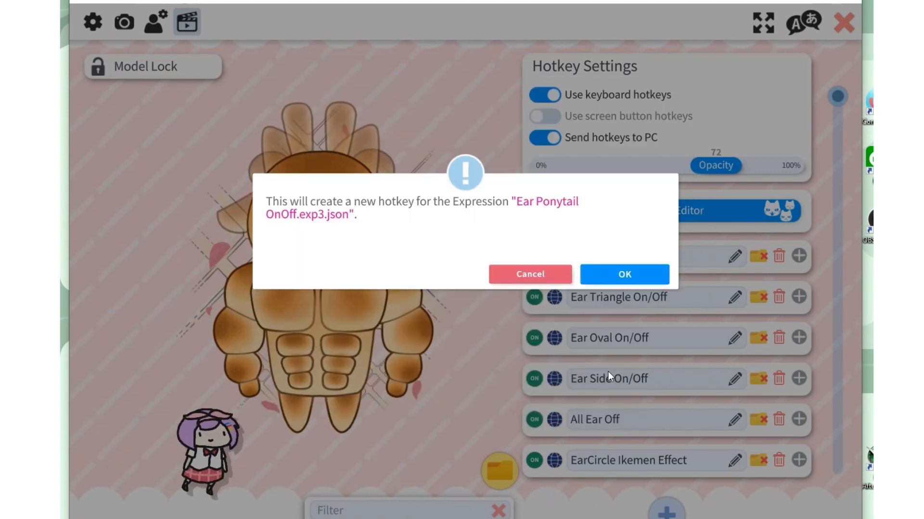
click(611, 275)
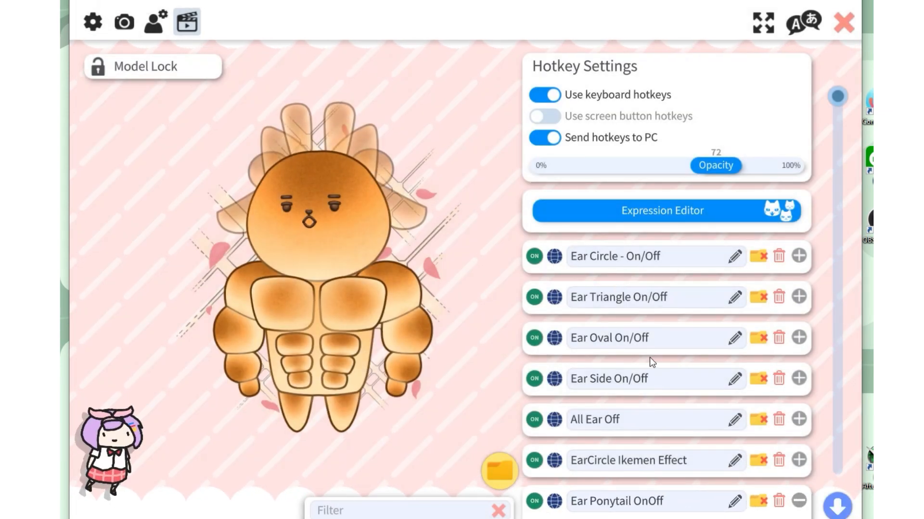
Rename the new Ear Ponytail hotkey to "Ear Ponytail On/Off"
scroll(651, 367, down, 4)
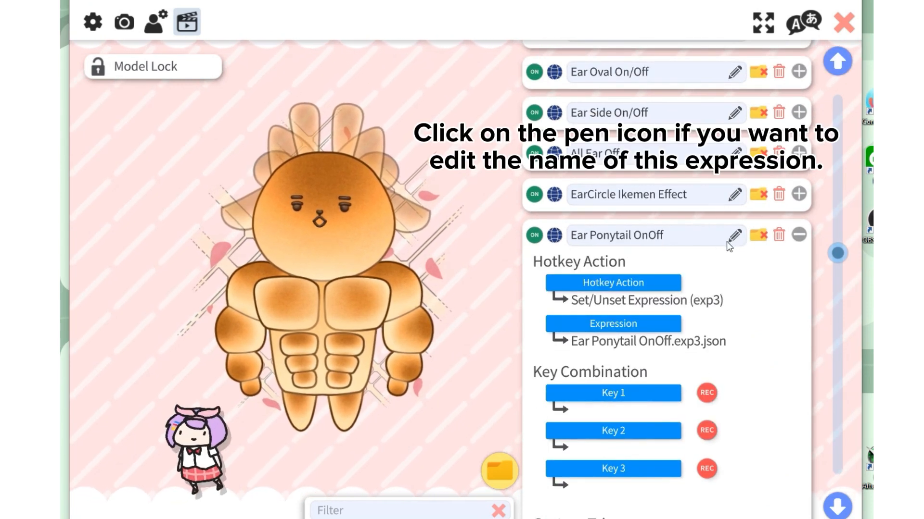
key(Right)
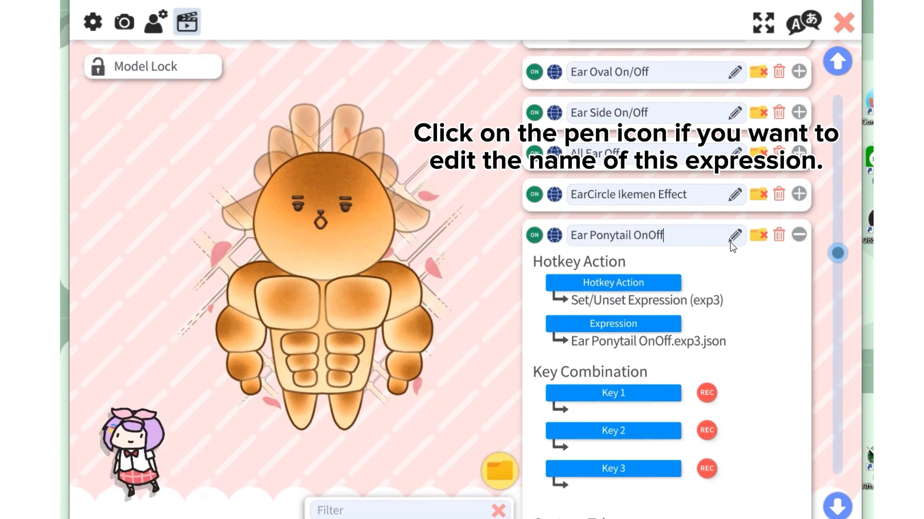
key(Left)
key(Left)
key(Left)
text(/)
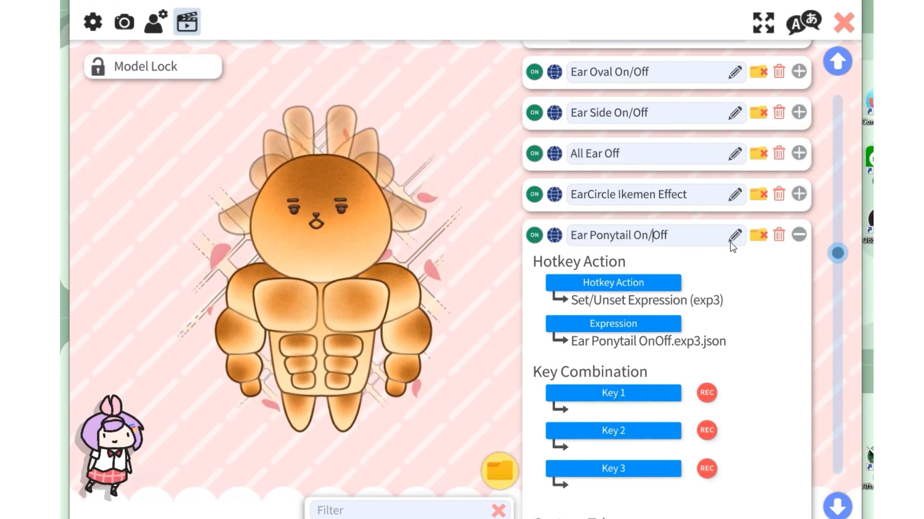
Assign N7 as Key 1 in the Ear Ponytail On/Off hotkey's key combination
scroll(768, 299, down, 1)
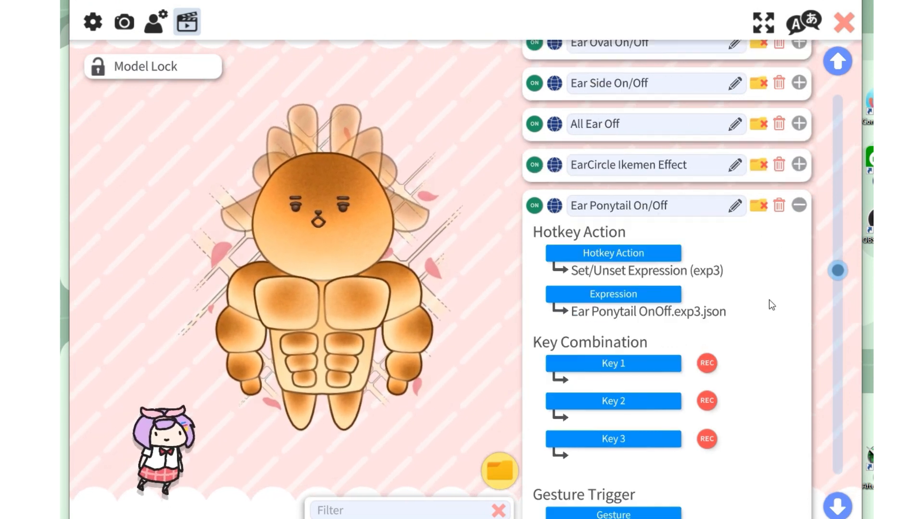
click(631, 368)
scroll(468, 288, down, 5)
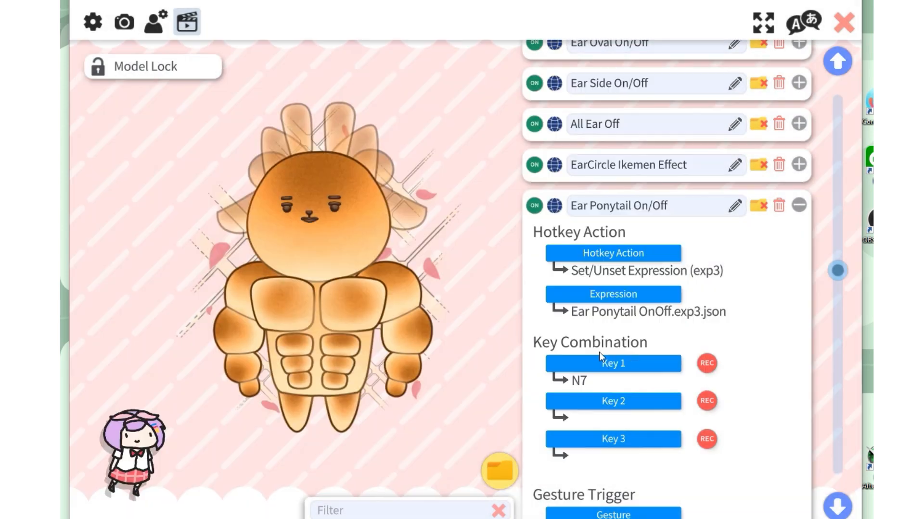